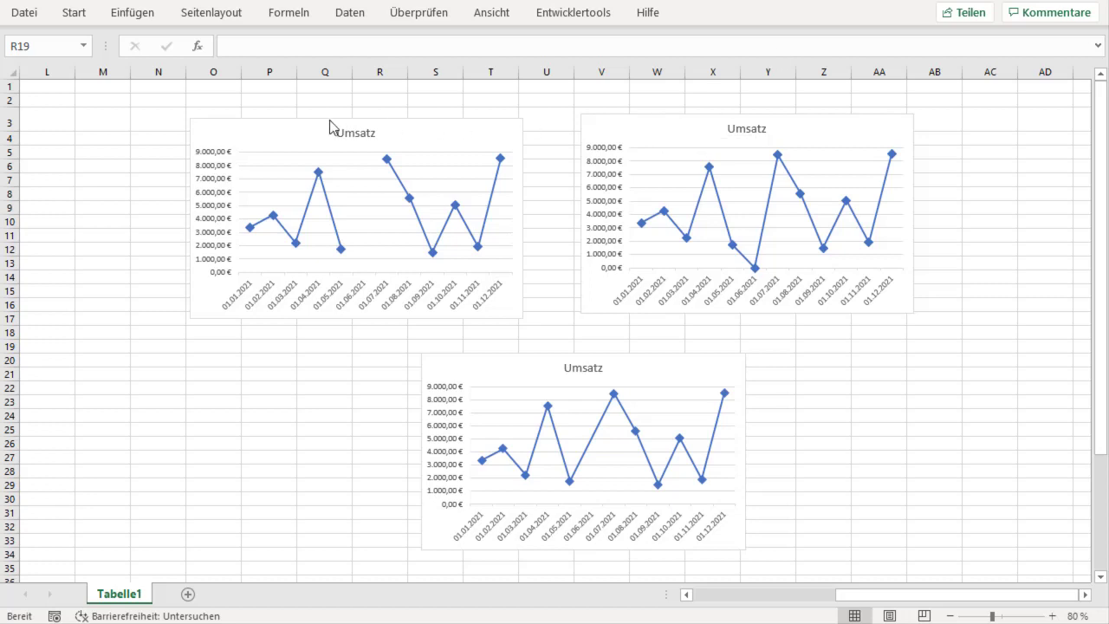
Inspect the June gap and zero-dip Umsatz charts, then scroll back to column A to show the data tables
{"action": "left_click", "coordinate": [247, 132]}
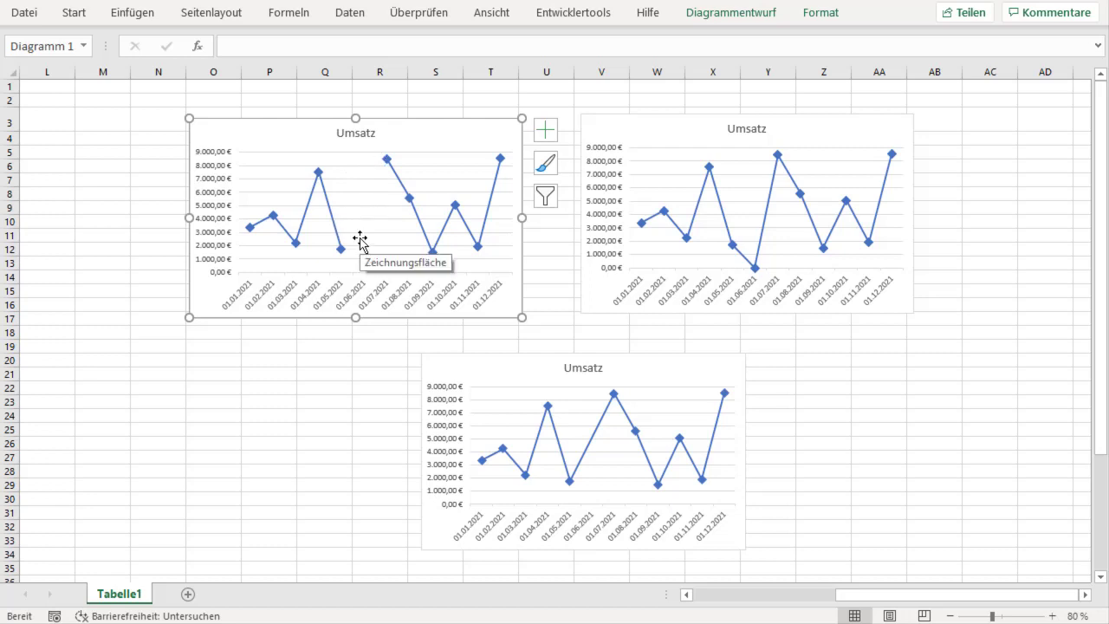
{"action": "left_click", "coordinate": [545, 319]}
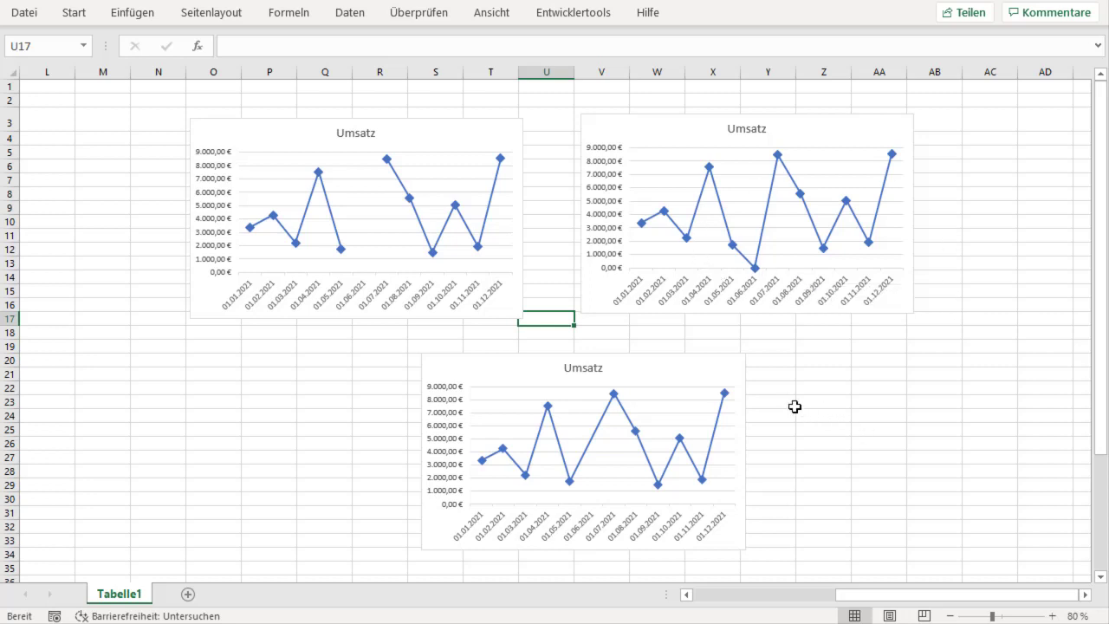
{"action": "left_click", "coordinate": [724, 364]}
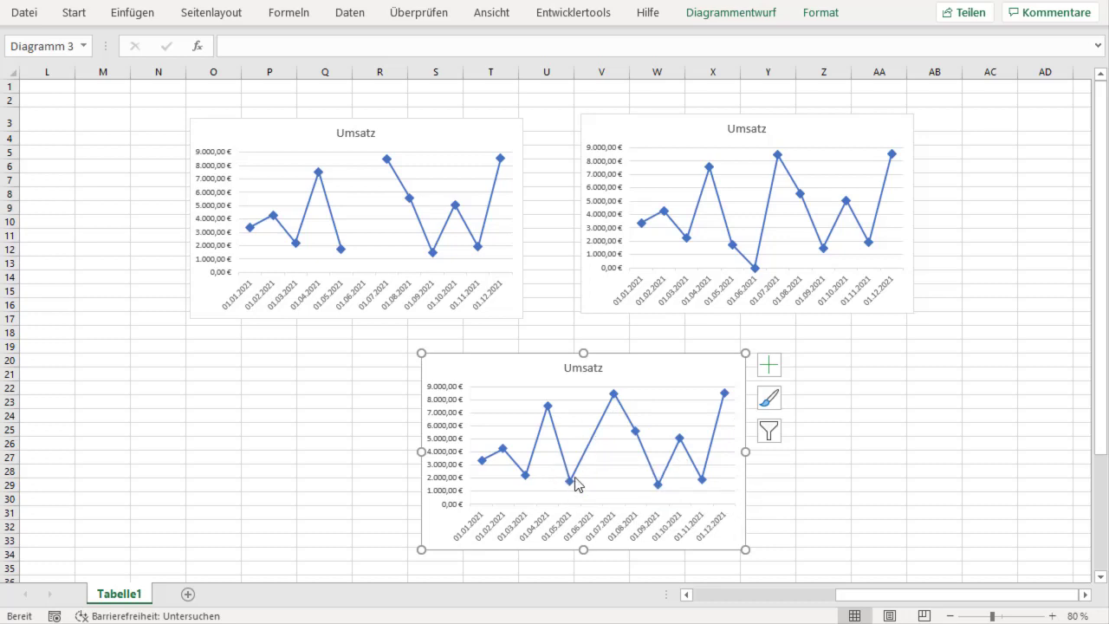
{"action": "mouse_move", "coordinate": [613, 394]}
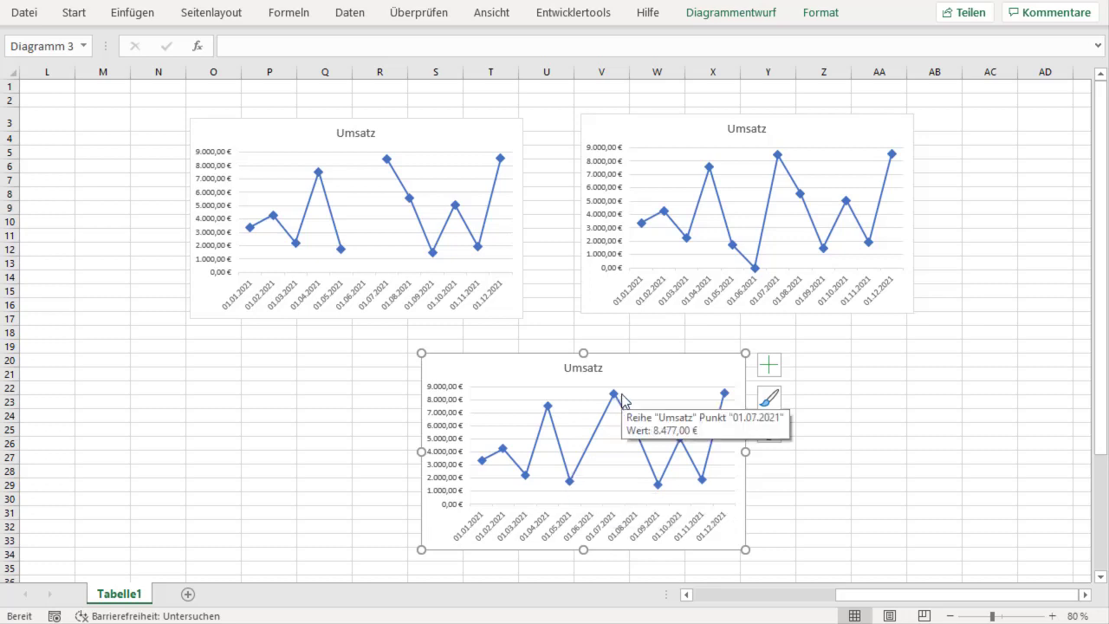
{"action": "key", "text": "Escape"}
{"action": "left_click", "coordinate": [733, 121]}
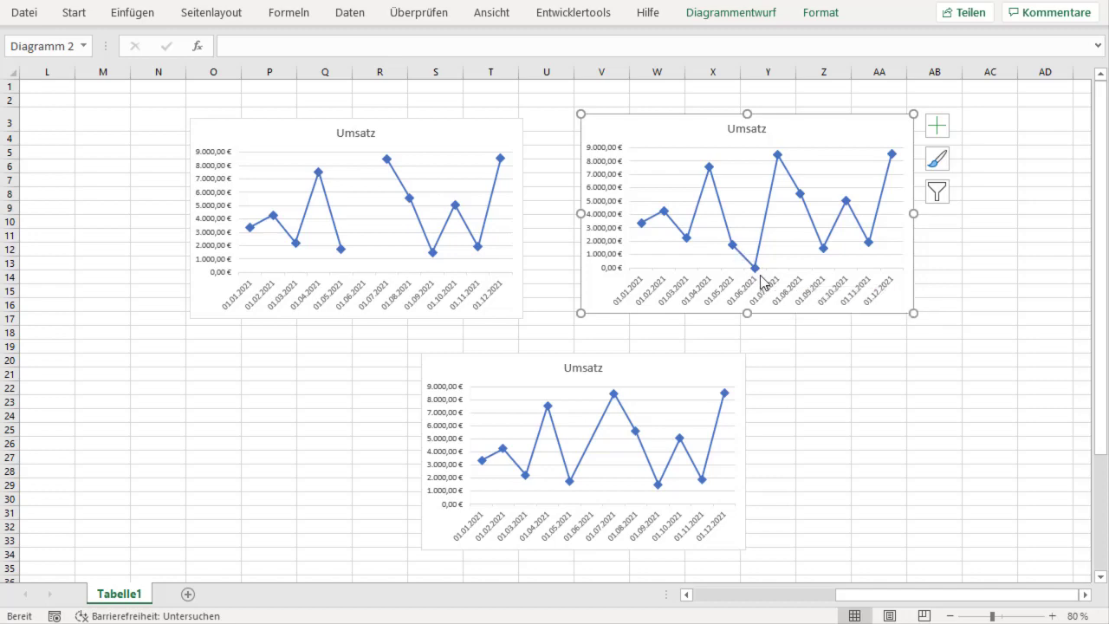
{"action": "left_click", "coordinate": [780, 333]}
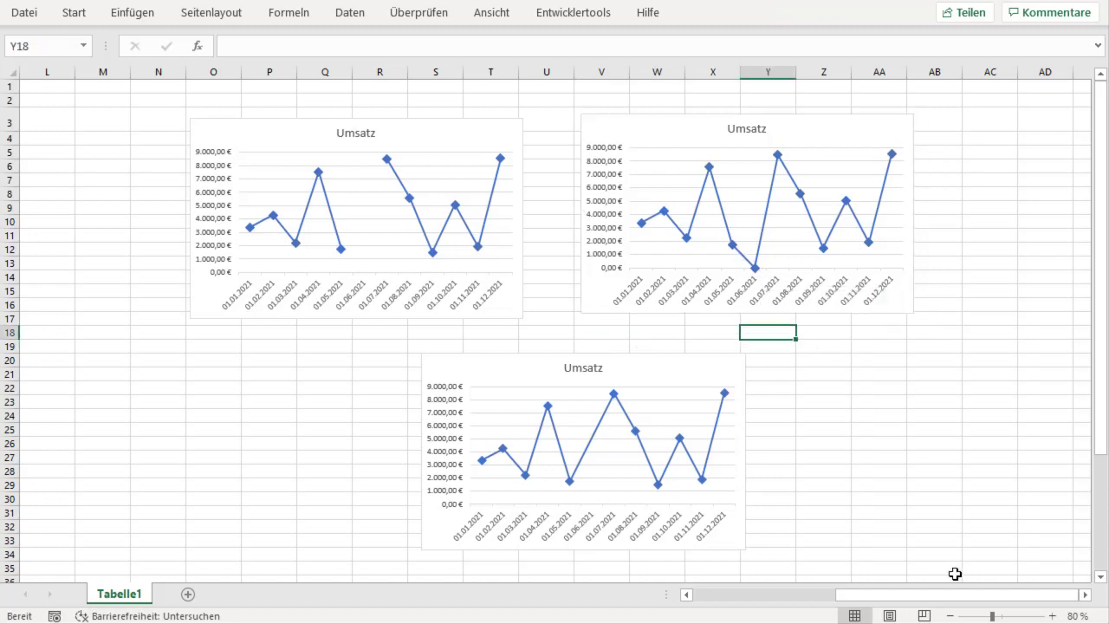
{"action": "left_click_drag", "start_coordinate": [943, 597], "coordinate": [753, 598]}
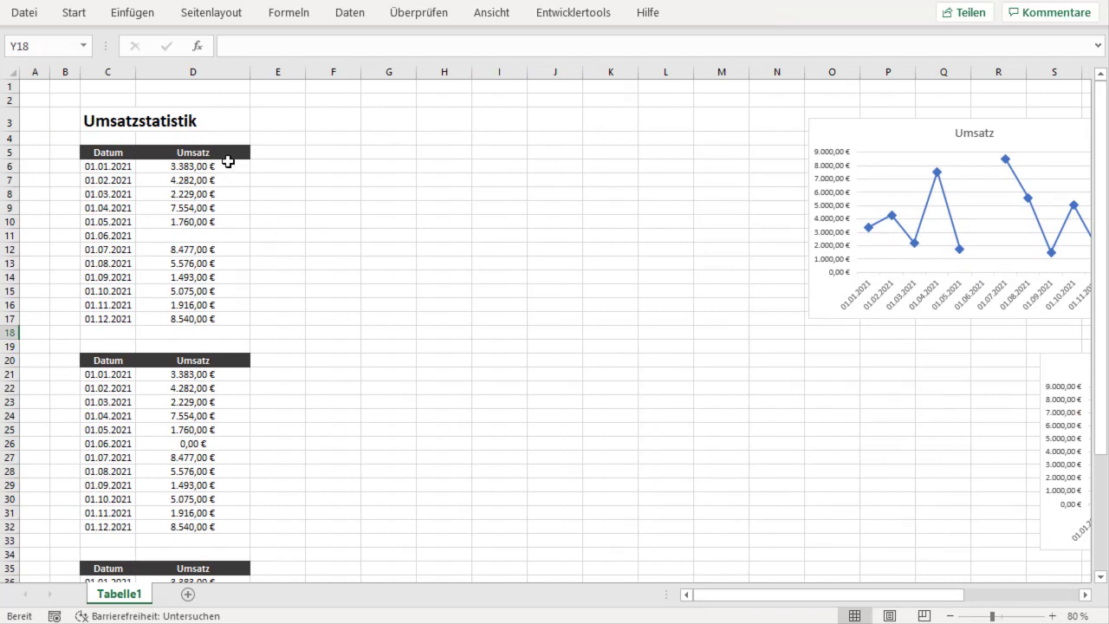
{"action": "left_click_drag", "start_coordinate": [217, 167], "coordinate": [204, 208]}
{"action": "left_click", "coordinate": [206, 236]}
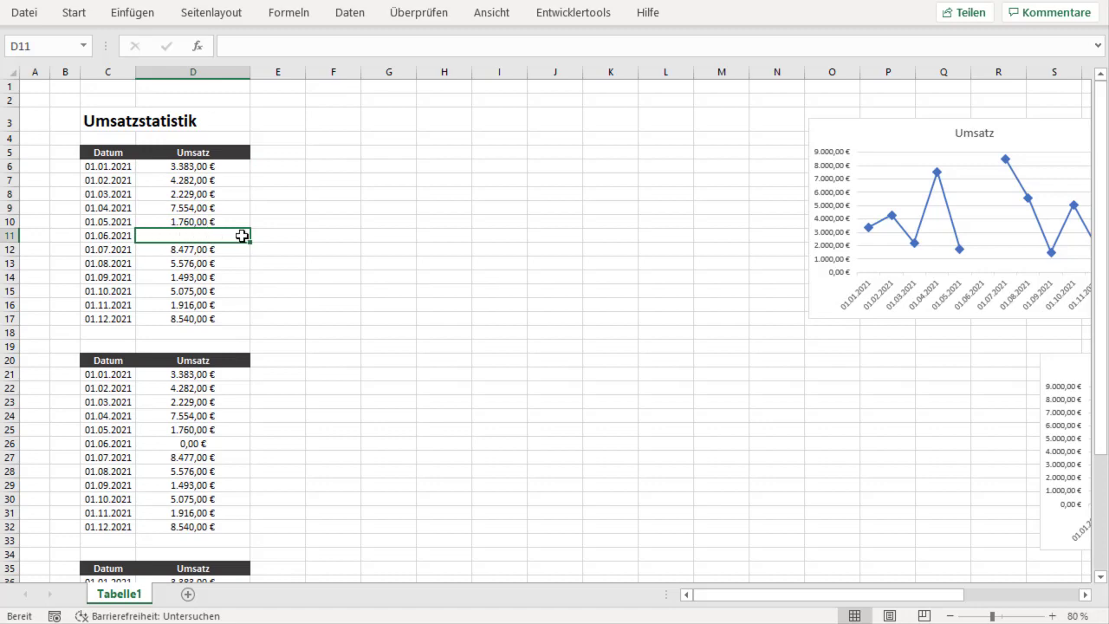
{"action": "scroll", "coordinate": [242, 236], "scroll_direction": "down", "scroll_amount": 2}
{"action": "left_click", "coordinate": [202, 351]}
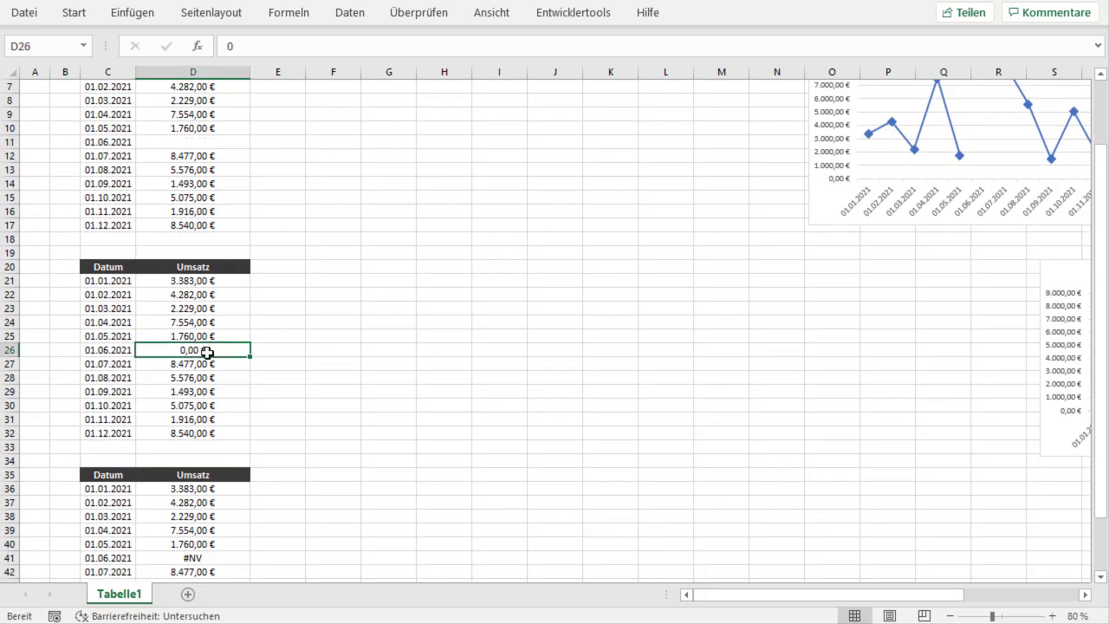
{"action": "scroll", "coordinate": [254, 193], "scroll_direction": "up", "scroll_amount": 1}
{"action": "scroll", "coordinate": [307, 275], "scroll_direction": "up", "scroll_amount": 1}
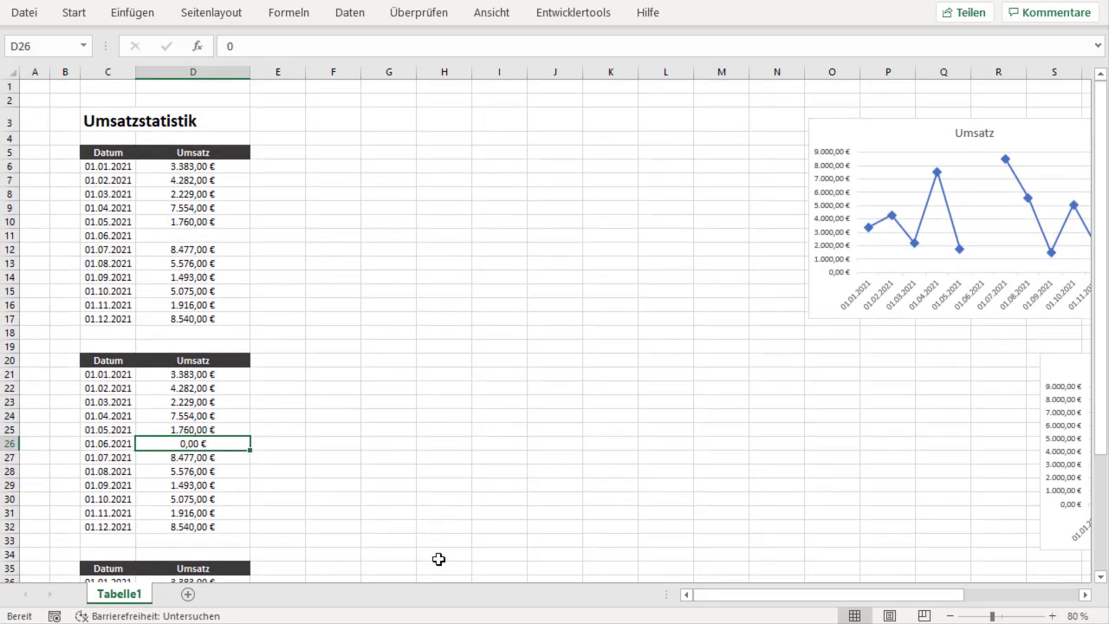
{"action": "left_click_drag", "start_coordinate": [713, 596], "coordinate": [828, 596]}
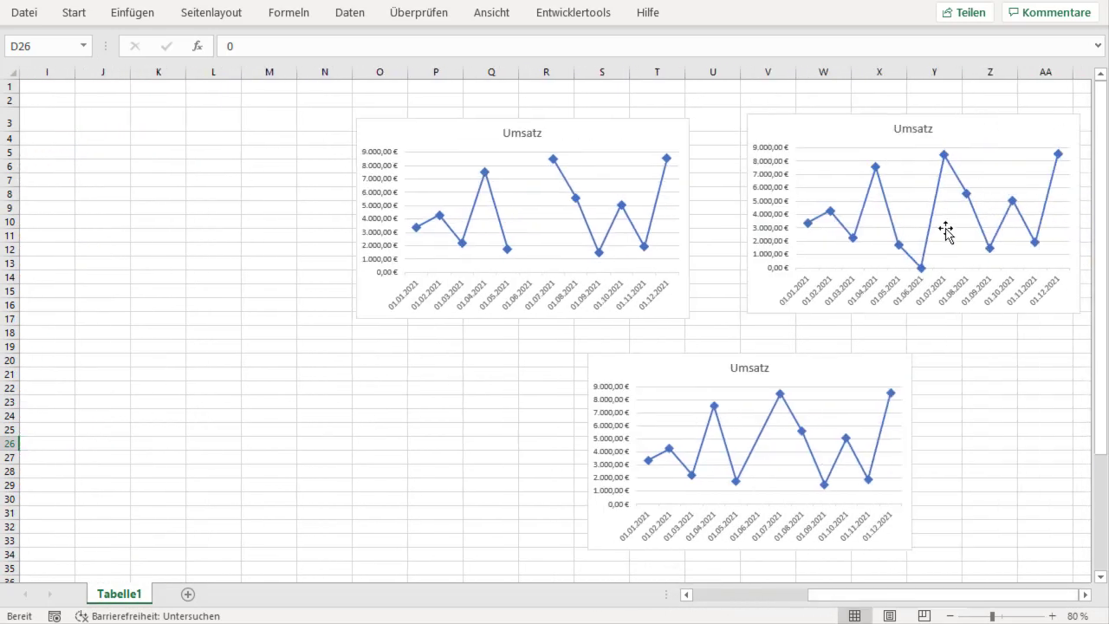
{"action": "left_click", "coordinate": [596, 137]}
{"action": "left_click_drag", "start_coordinate": [837, 596], "coordinate": [719, 596]}
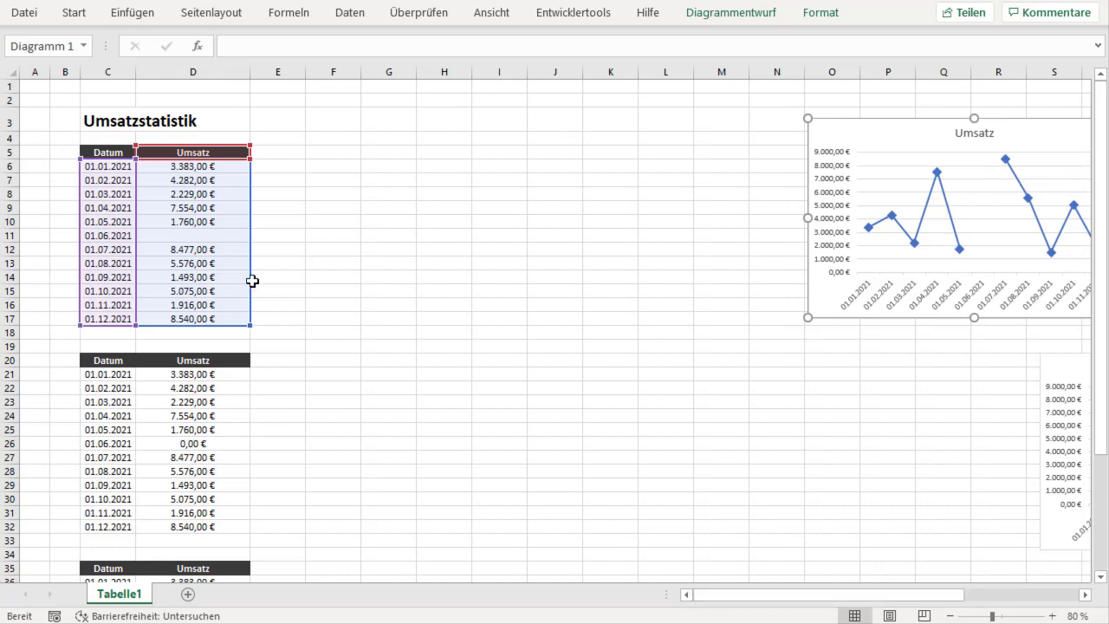
Enter 0 in D11 as the June Umsatz of the first table
{"action": "left_click", "coordinate": [193, 240]}
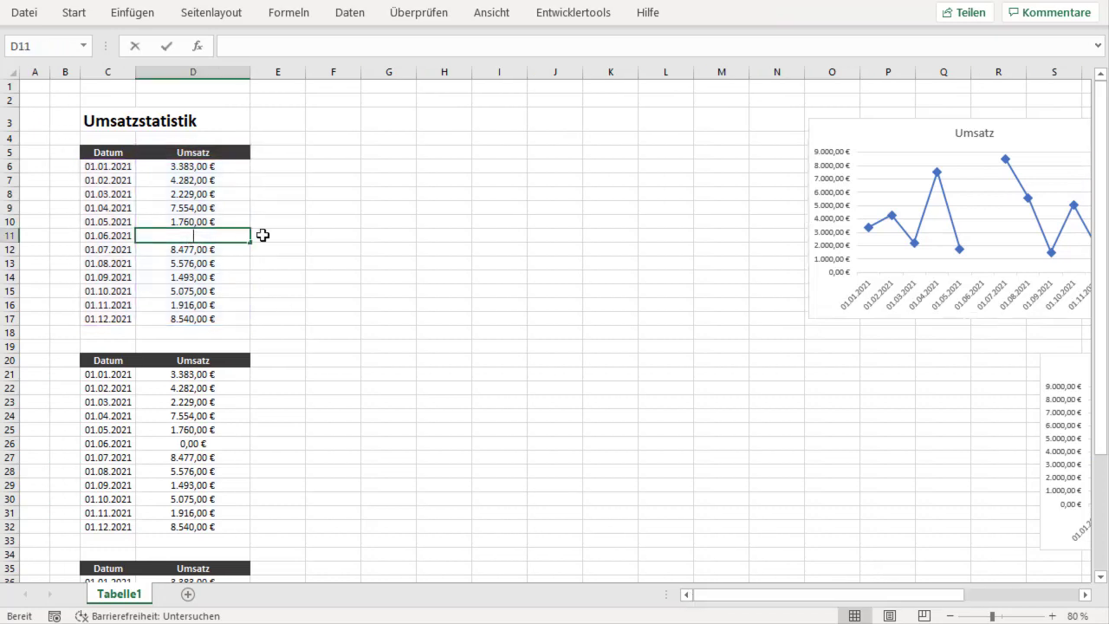
{"action": "type", "text": "0"}
{"action": "key", "text": "Return"}
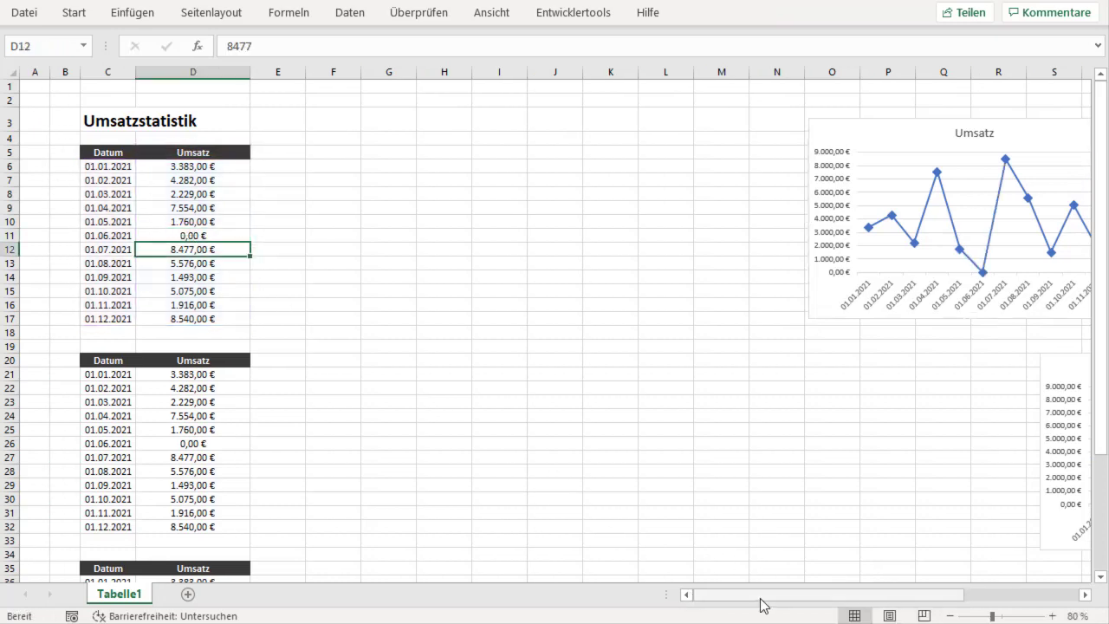
Check the charts, then scroll down to the third Datum/Umsatz table in C35:D47
{"action": "left_click_drag", "start_coordinate": [767, 597], "coordinate": [866, 596]}
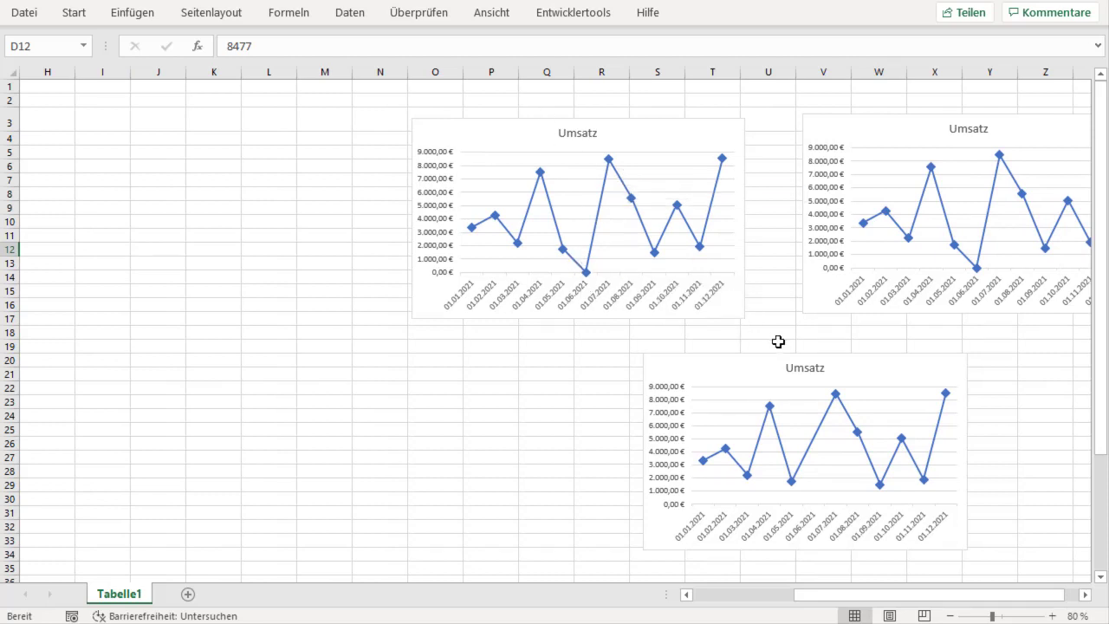
{"action": "left_click", "coordinate": [793, 366]}
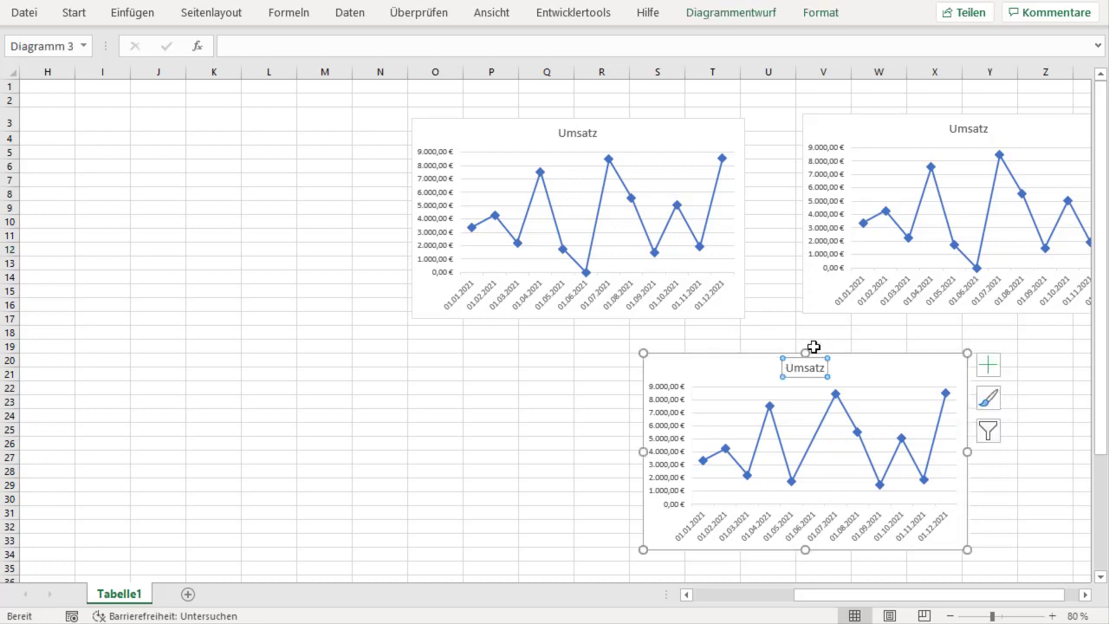
{"action": "left_click", "coordinate": [891, 337]}
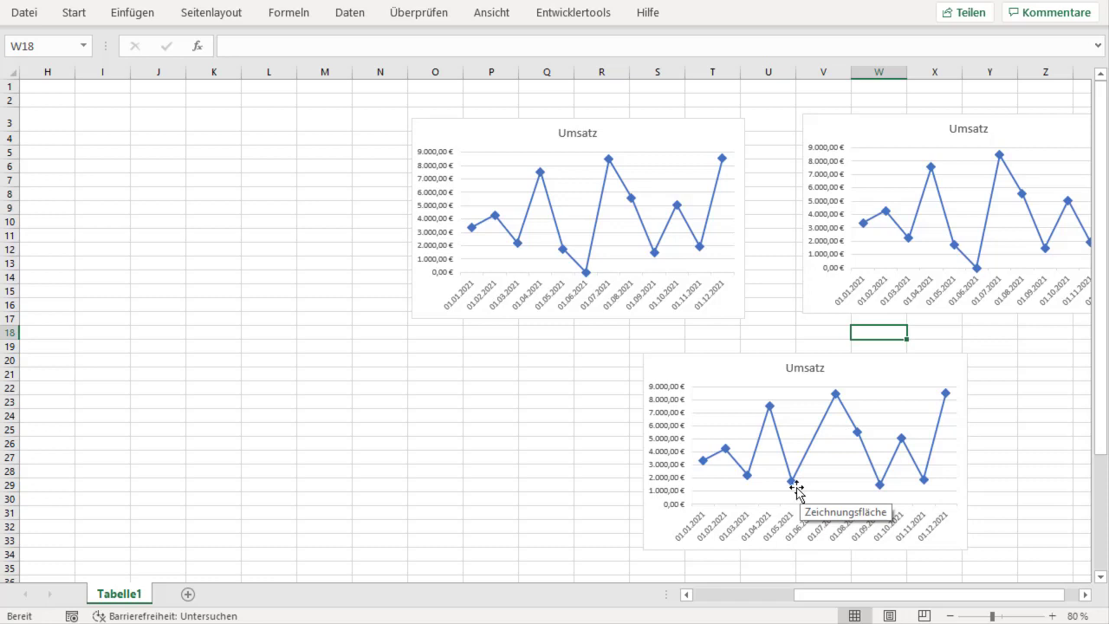
{"action": "mouse_move", "coordinate": [857, 432]}
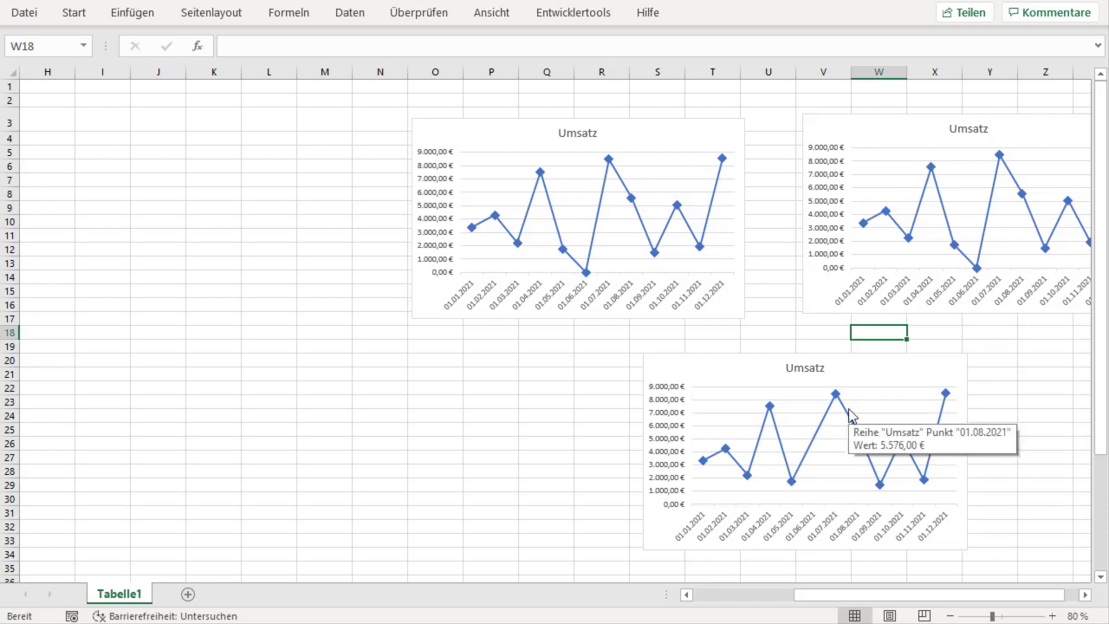
{"action": "left_click_drag", "start_coordinate": [910, 599], "coordinate": [804, 598]}
{"action": "scroll", "coordinate": [372, 351], "scroll_direction": "down", "scroll_amount": 5}
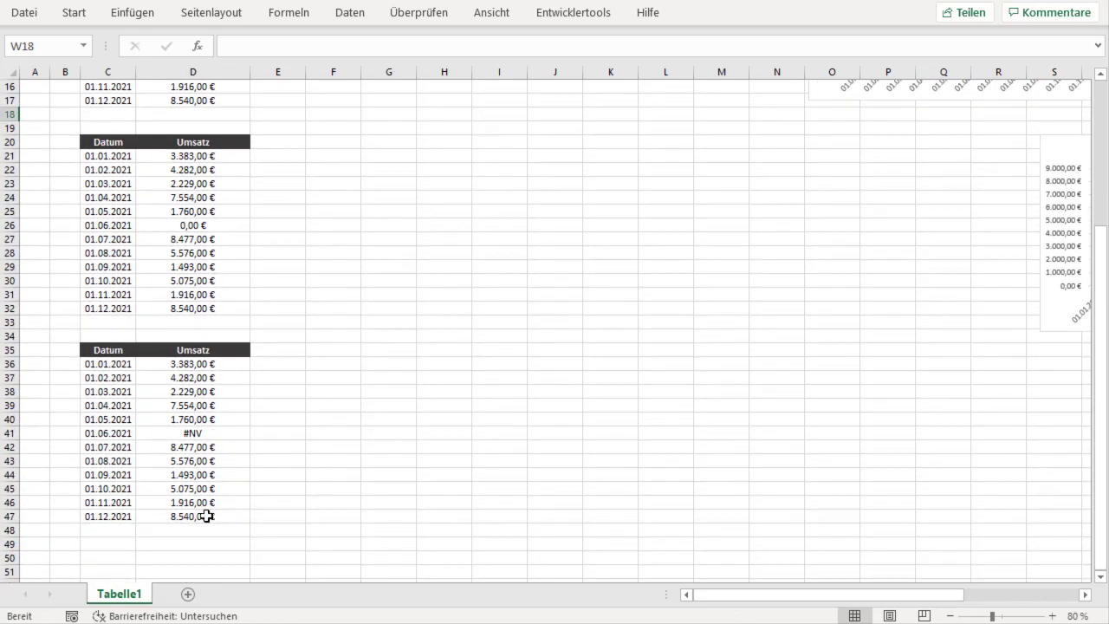
Re-enter =NV() as the June Umsatz in cell D41 of the third table
{"action": "left_click", "coordinate": [206, 433]}
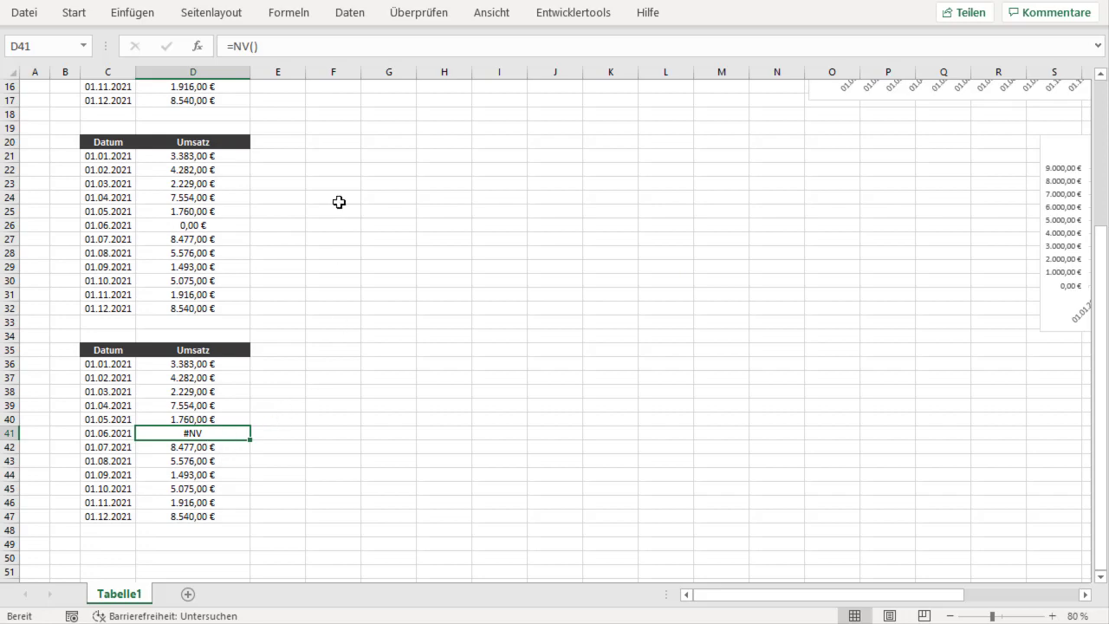
{"action": "left_click", "coordinate": [239, 48]}
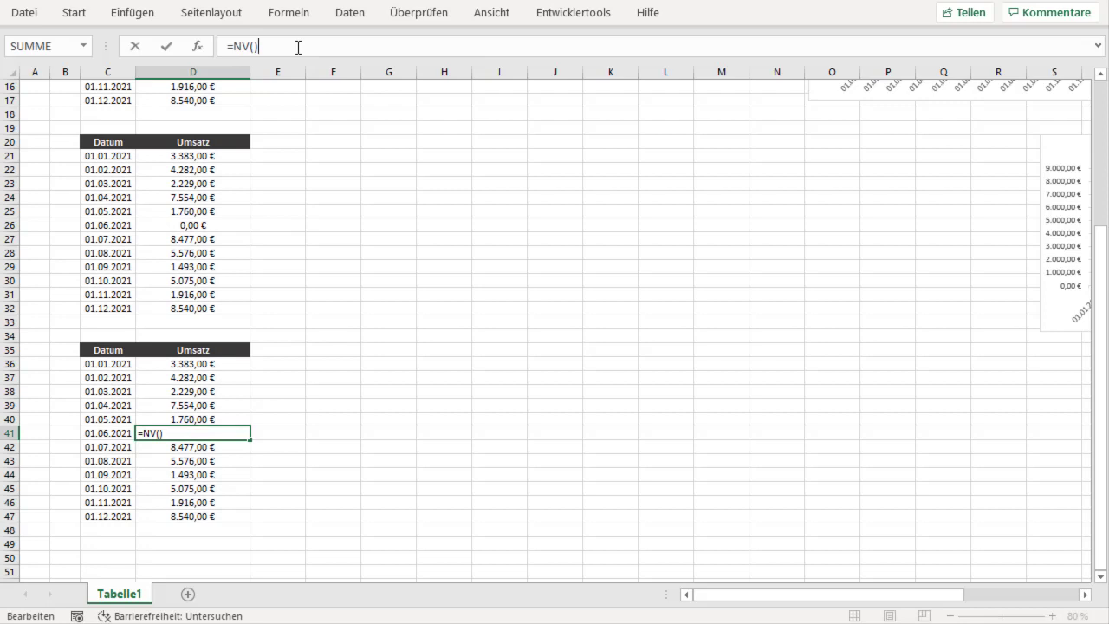
{"action": "key", "text": "BackSpace"}
{"action": "key", "text": "BackSpace"}
{"action": "key", "text": "BackSpace"}
{"action": "key", "text": "BackSpace"}
{"action": "type", "text": "NV()"}
{"action": "key", "text": "Return"}
{"action": "key", "text": "Up"}
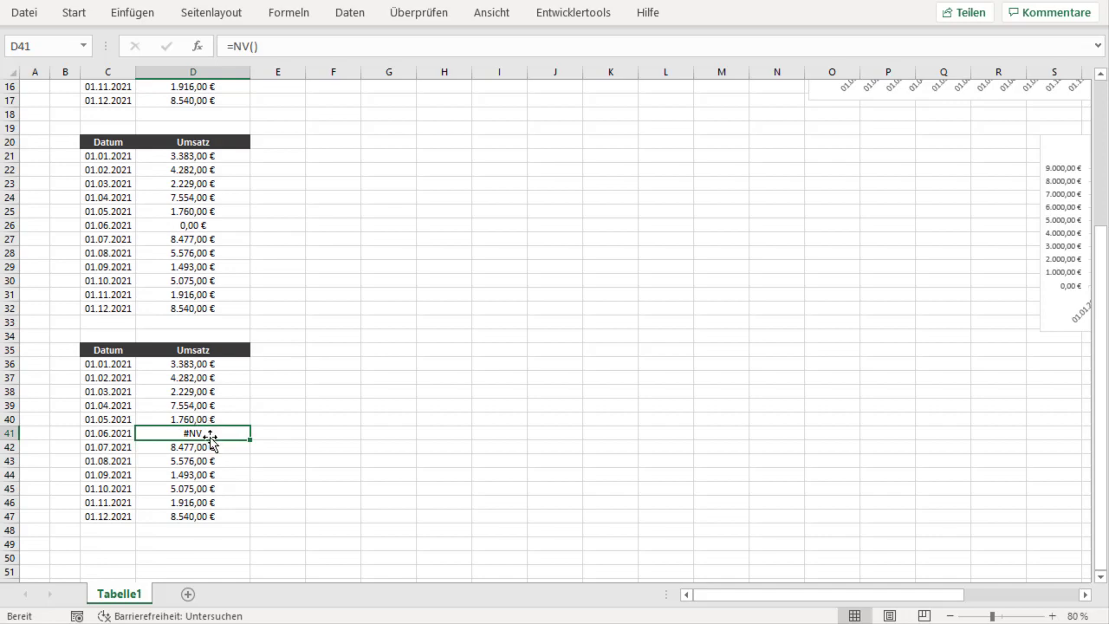
{"action": "left_click", "coordinate": [551, 308]}
Check the #NV-fed chart bridging June, then scroll back up to column A
{"action": "left_click_drag", "start_coordinate": [813, 601], "coordinate": [941, 599]}
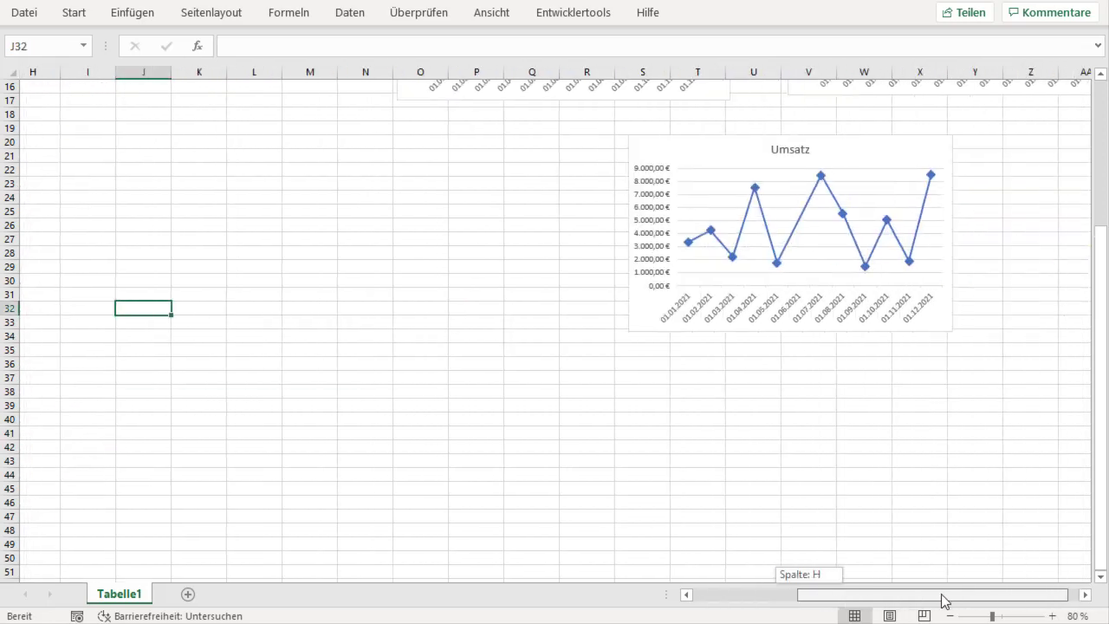
{"action": "scroll", "coordinate": [972, 453], "scroll_direction": "up", "scroll_amount": 2}
{"action": "scroll", "coordinate": [751, 286], "scroll_direction": "up", "scroll_amount": 1}
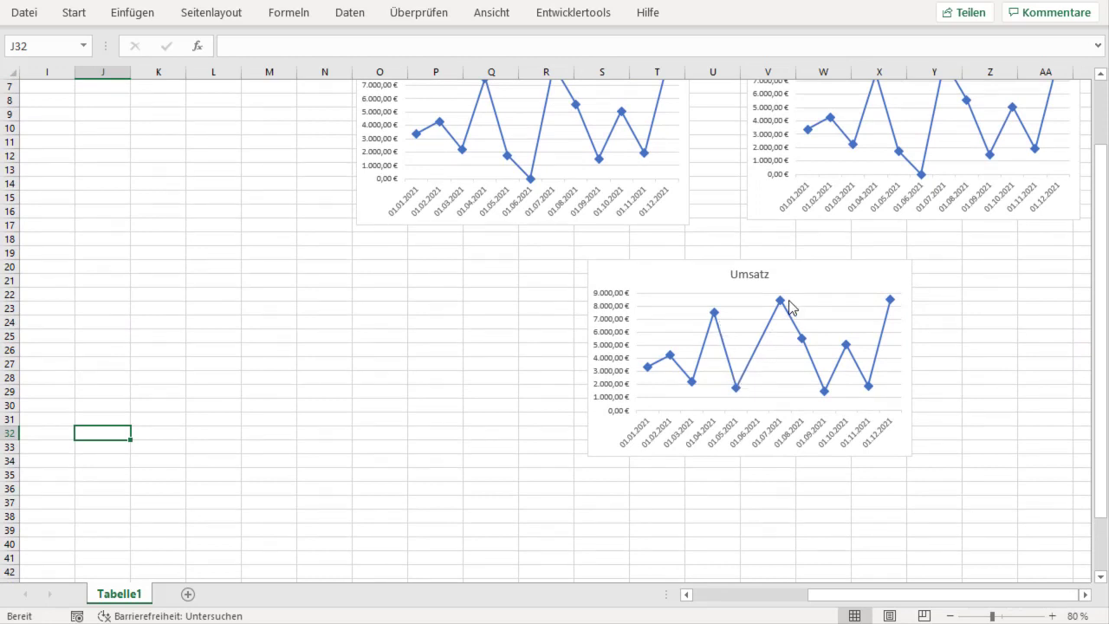
{"action": "scroll", "coordinate": [788, 305], "scroll_direction": "up", "scroll_amount": 2}
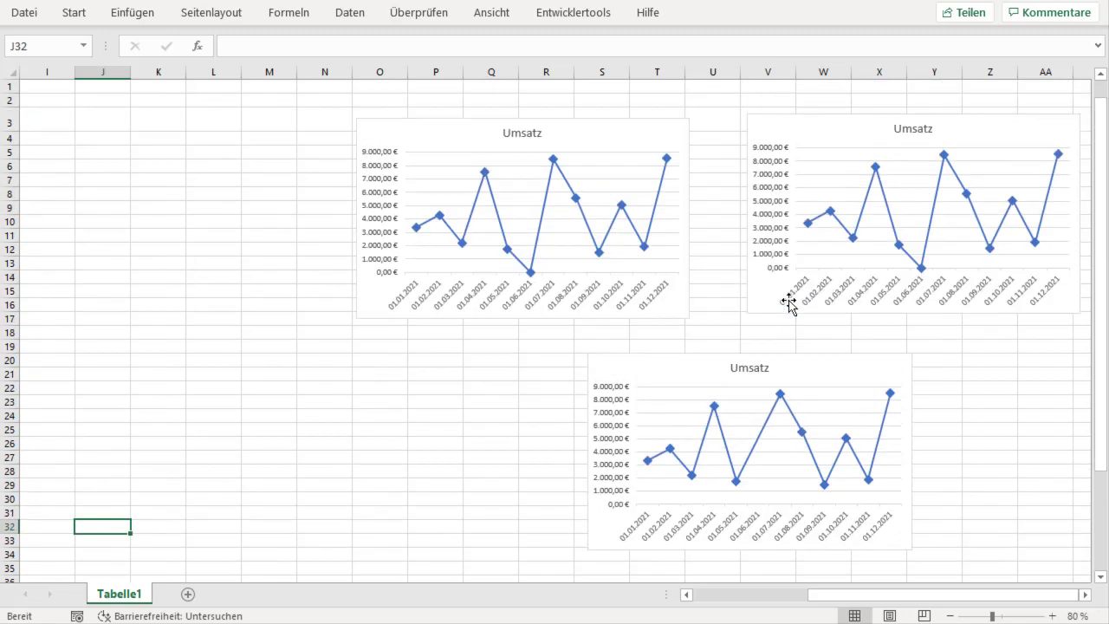
{"action": "left_click_drag", "start_coordinate": [823, 594], "coordinate": [711, 595]}
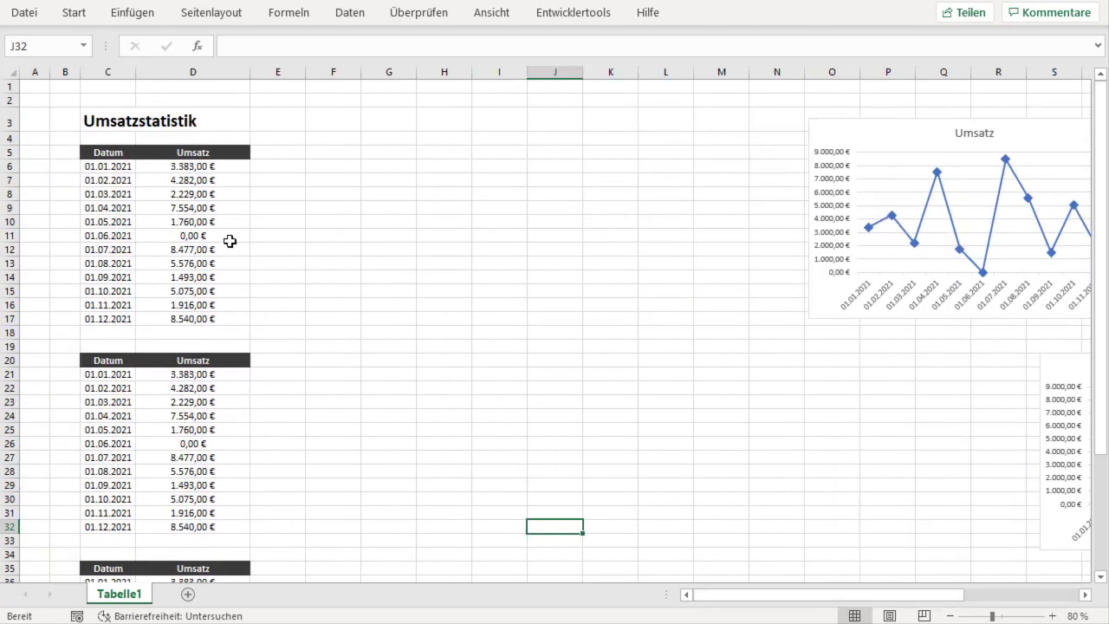
Enter =NV() in D11 so June shows #NV, and view the first chart's gap
{"action": "left_click", "coordinate": [229, 239]}
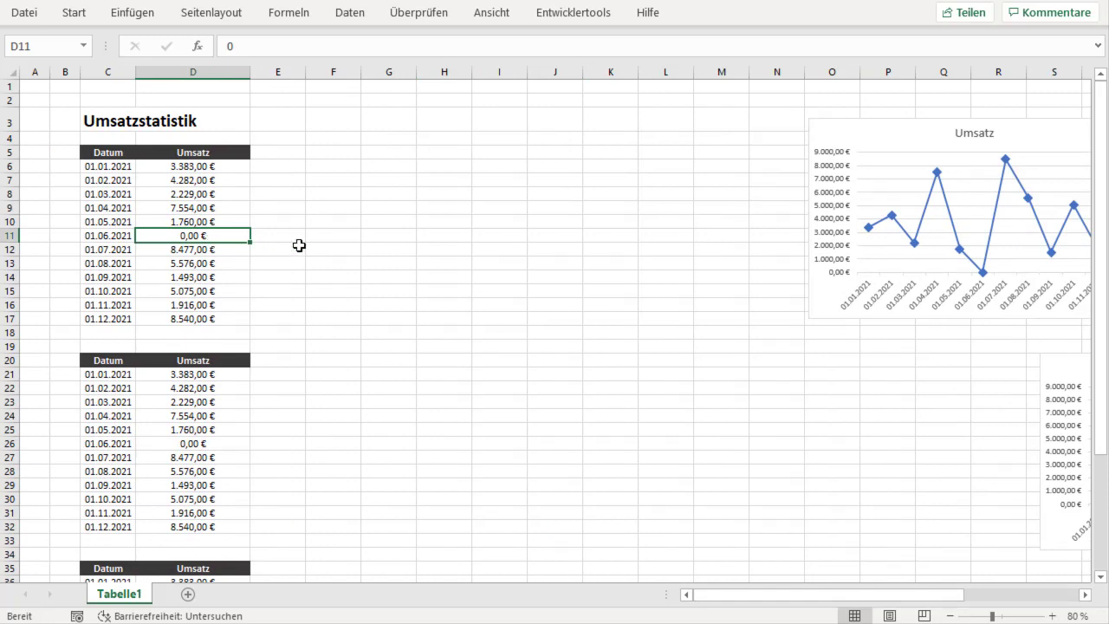
{"action": "type", "text": "=NV"}
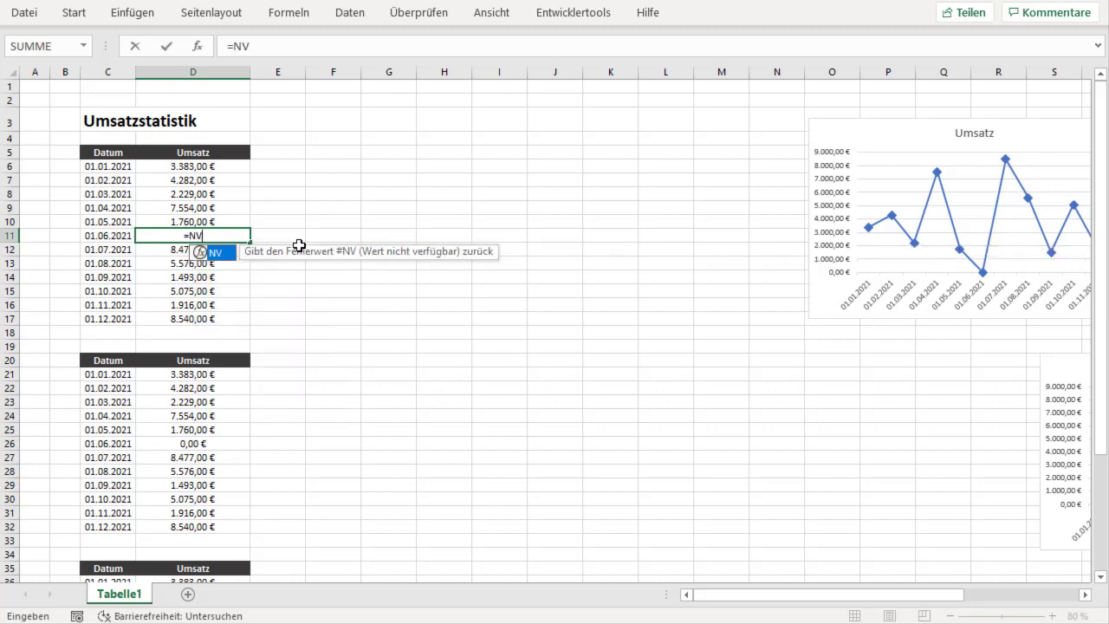
{"action": "type", "text": "()"}
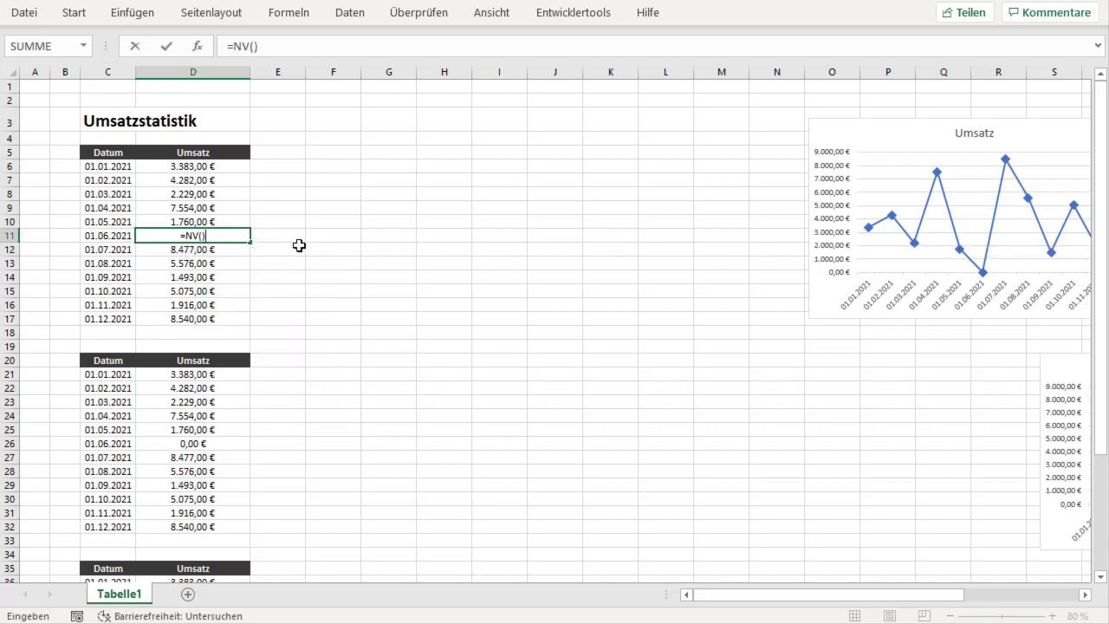
{"action": "key", "text": "Return"}
{"action": "key", "text": "Up"}
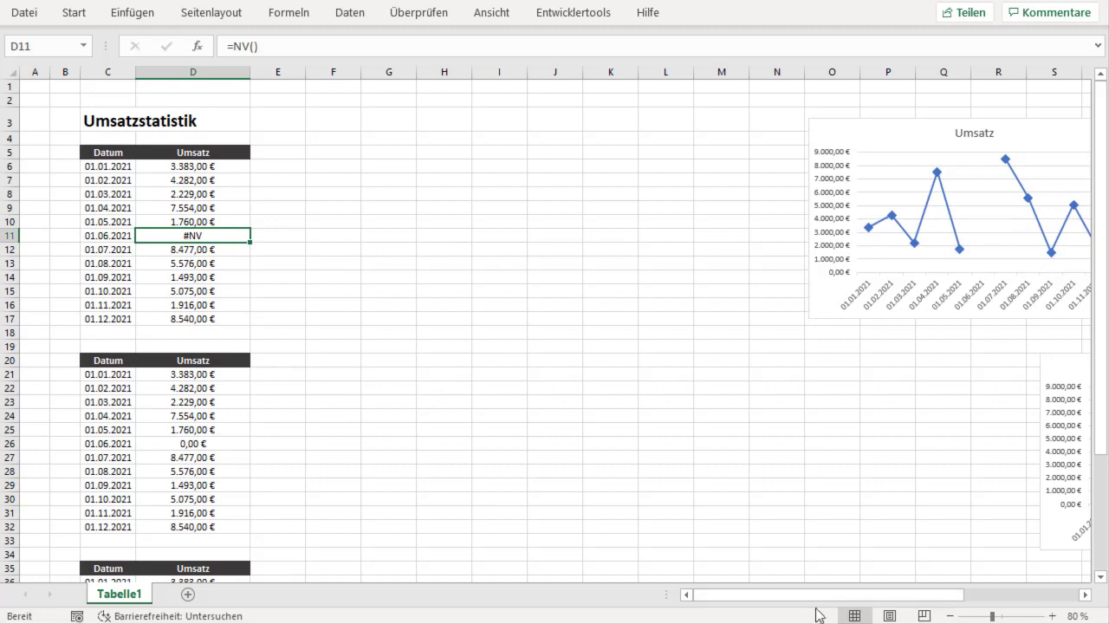
{"action": "left_click_drag", "start_coordinate": [845, 596], "coordinate": [932, 596]}
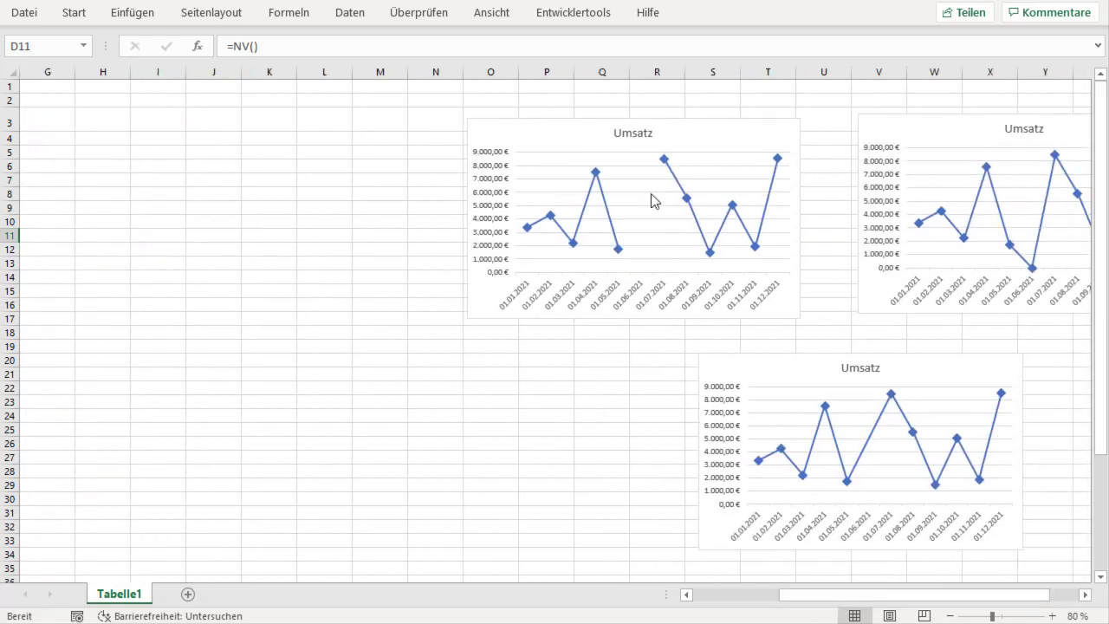
Uncheck '#N/V als leere Zelle anzeigen' in the first Umsatz chart's hidden and empty cell settings
{"action": "right_click", "coordinate": [570, 142]}
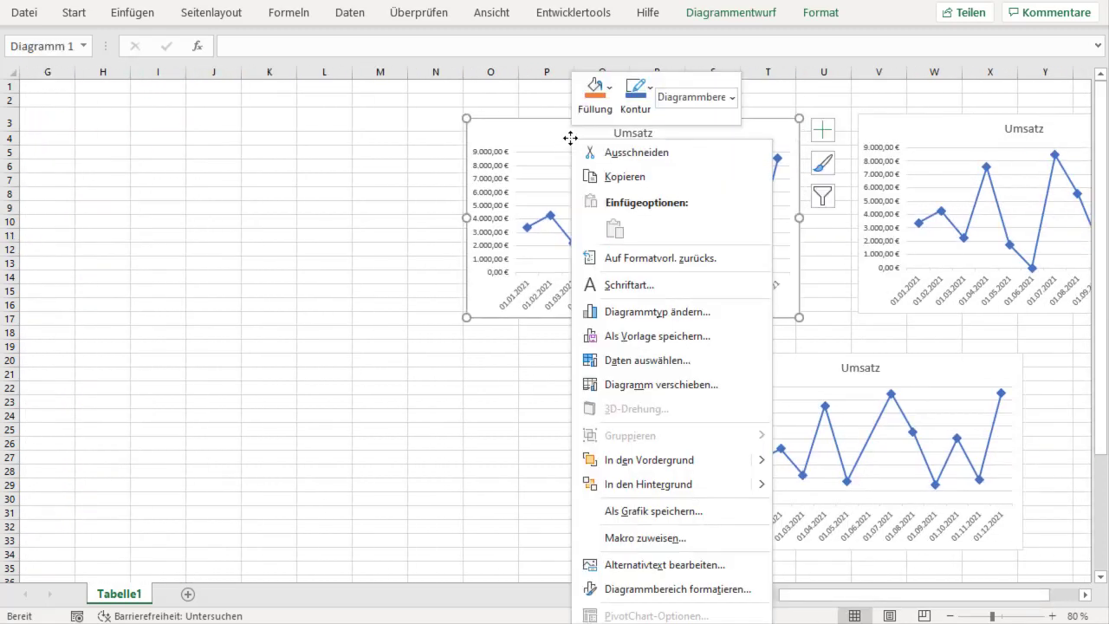
{"action": "left_click", "coordinate": [620, 371]}
{"action": "left_click_drag", "start_coordinate": [703, 358], "coordinate": [341, 114]}
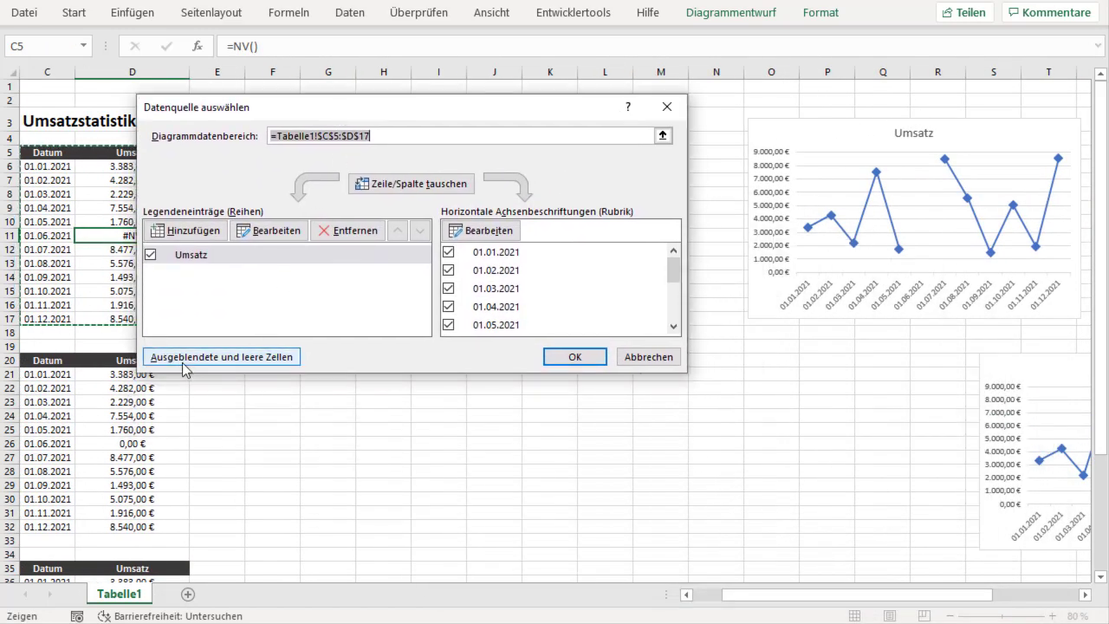
{"action": "left_click", "coordinate": [272, 362]}
{"action": "left_click_drag", "start_coordinate": [668, 427], "coordinate": [412, 156]}
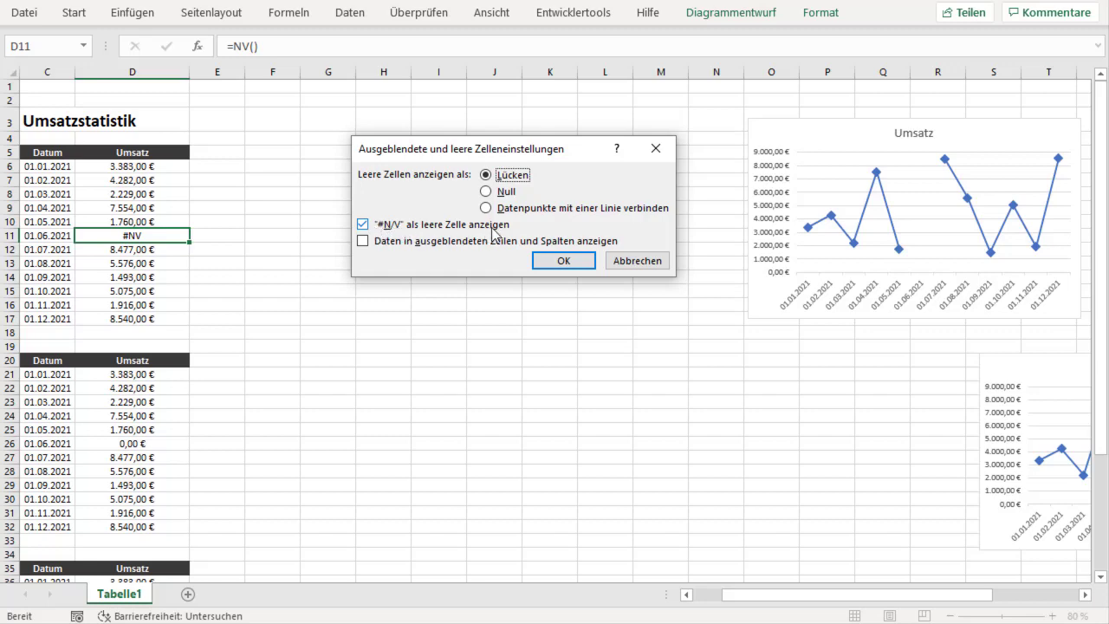
{"action": "left_click", "coordinate": [383, 227]}
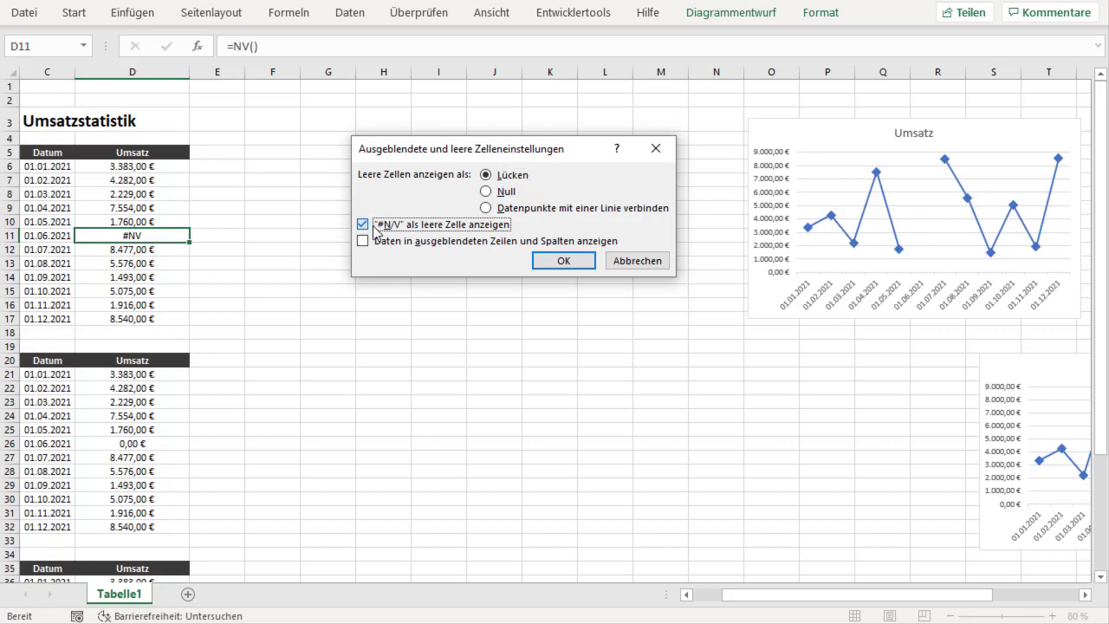
{"action": "left_click", "coordinate": [562, 264]}
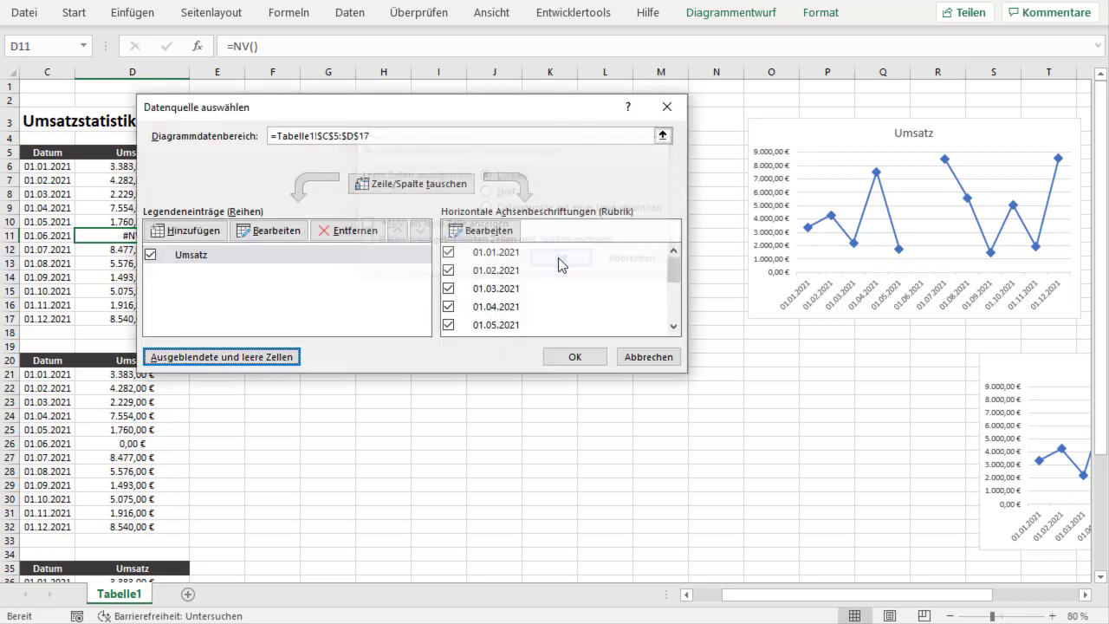
{"action": "left_click", "coordinate": [590, 351]}
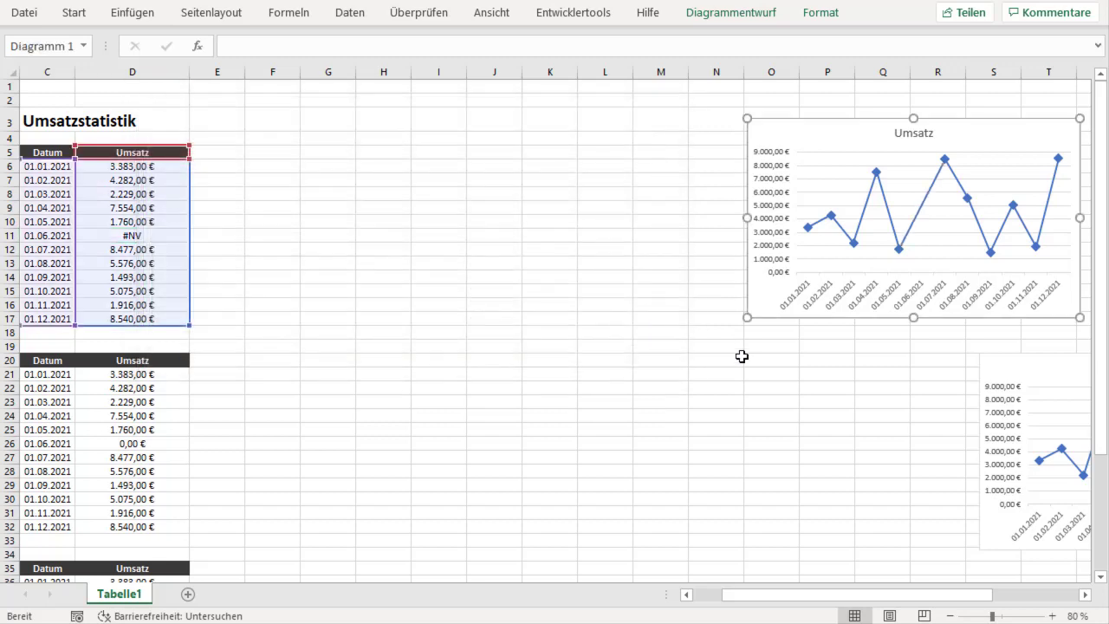
{"action": "left_click", "coordinate": [752, 359]}
{"action": "left_click_drag", "start_coordinate": [912, 595], "coordinate": [990, 598]}
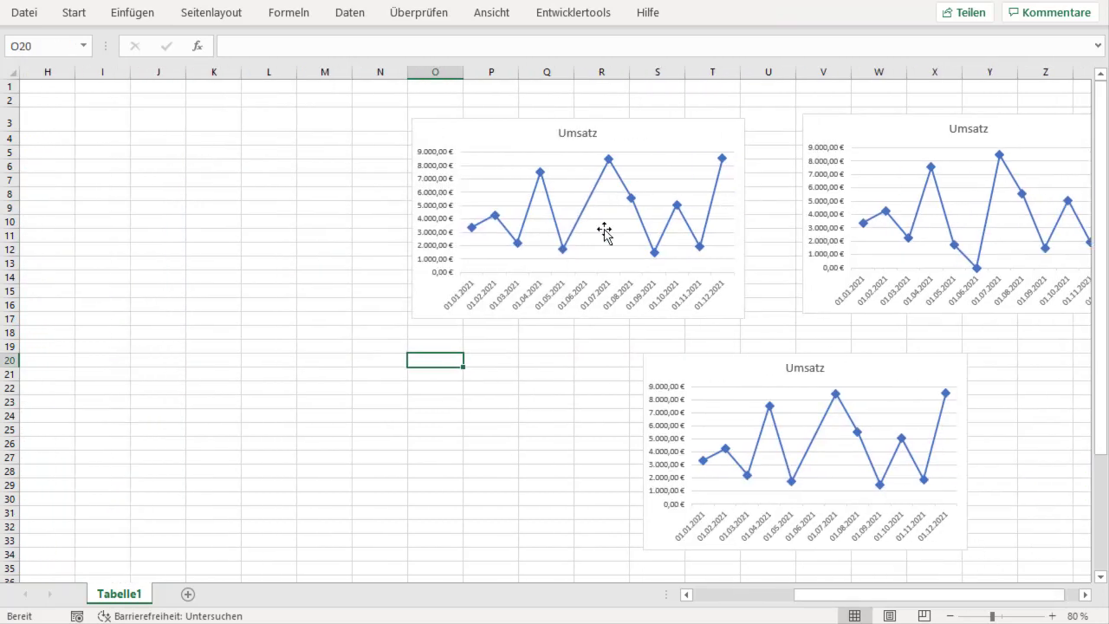